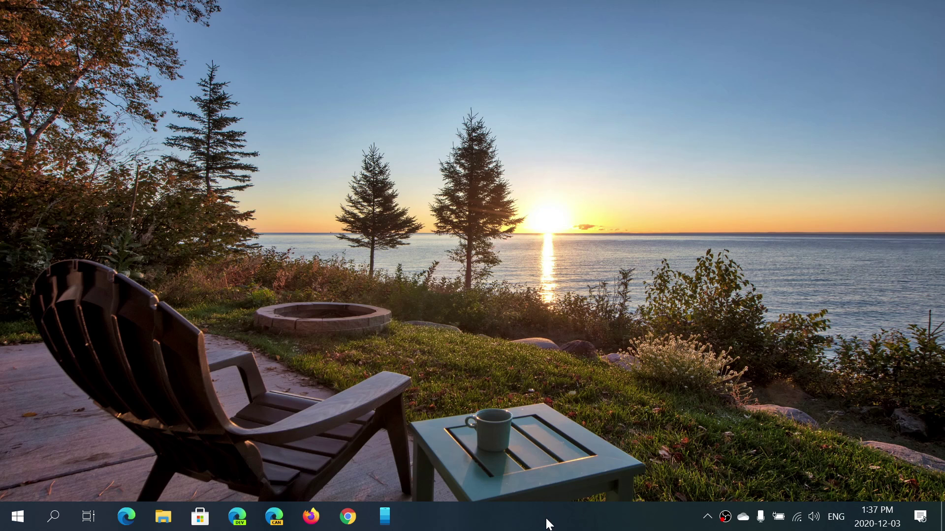
Bring up the taskbar context menu, then dismiss it without choosing anything
right_click(547, 523)
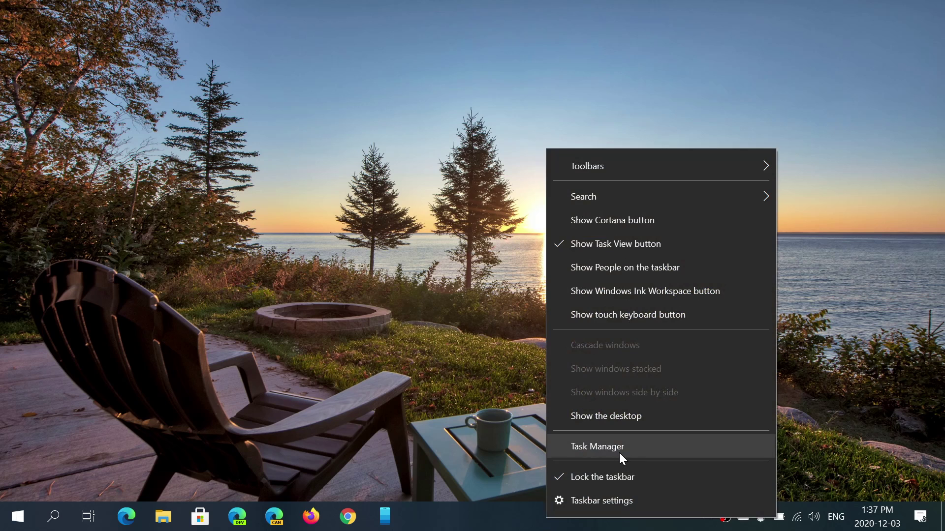
click(387, 358)
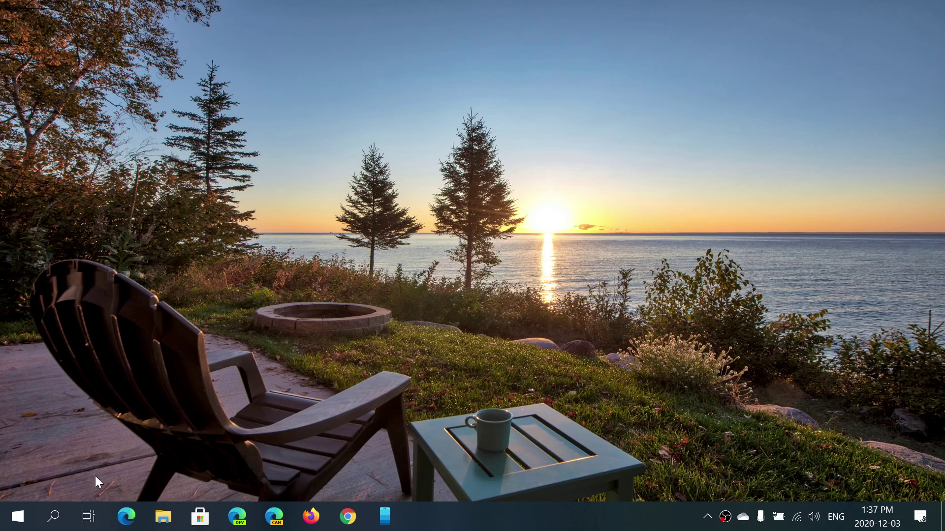
Open Windows Search from the taskbar to look for Task Manager
click(59, 511)
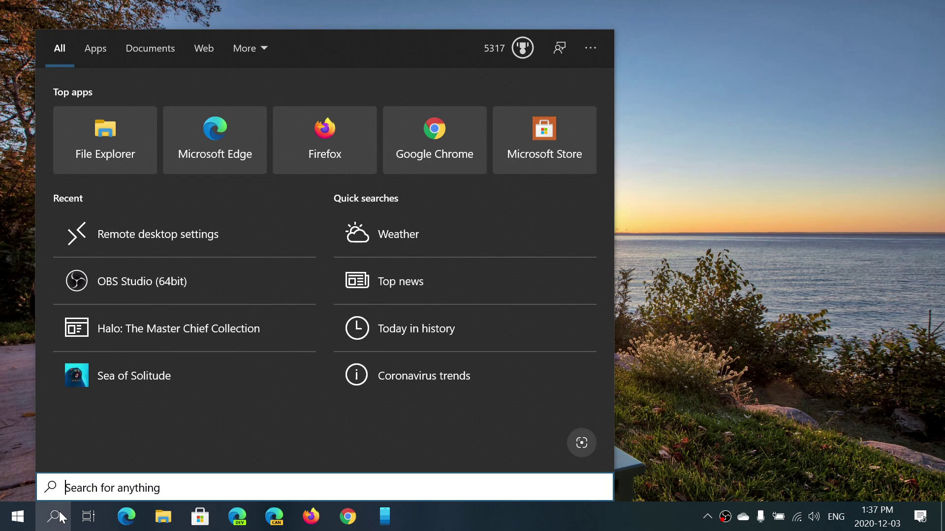
text(task)
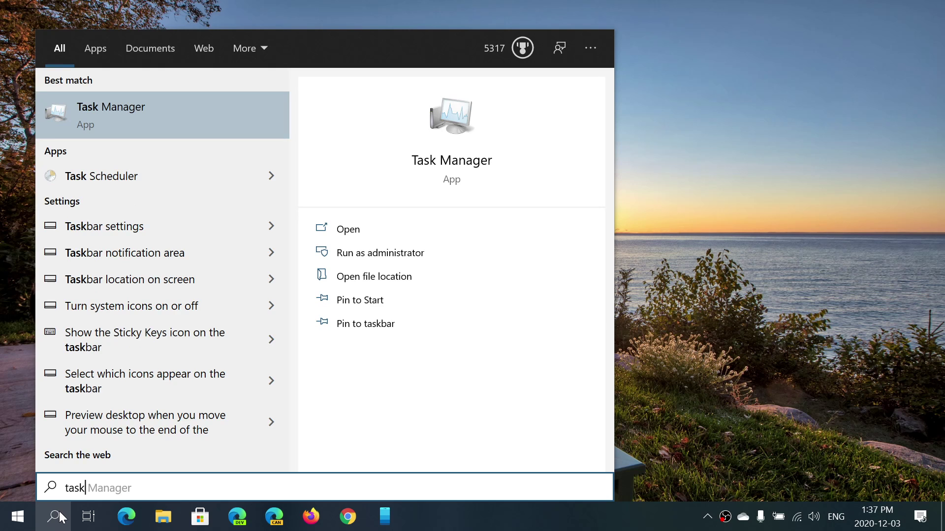
Launch Task Manager, toggle Fewer details back to More details, and maximize the window
click(438, 162)
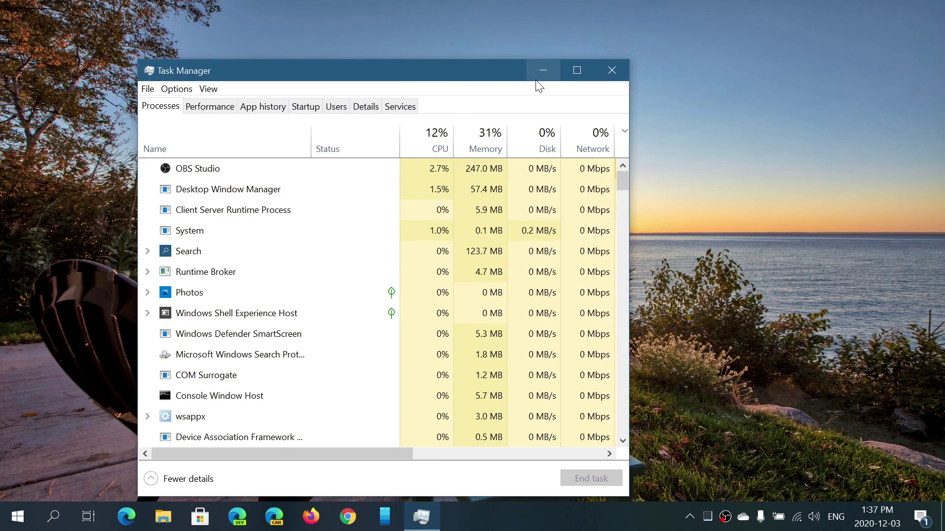
click(183, 480)
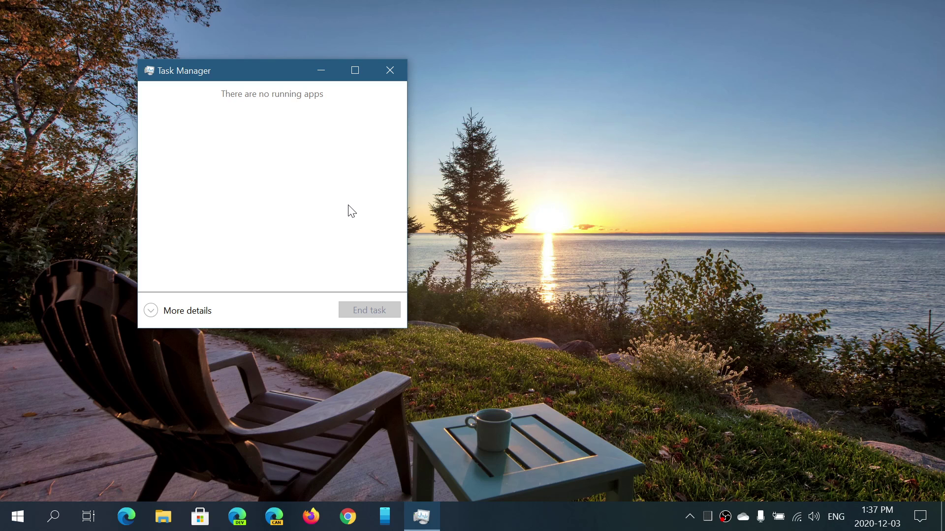
click(152, 311)
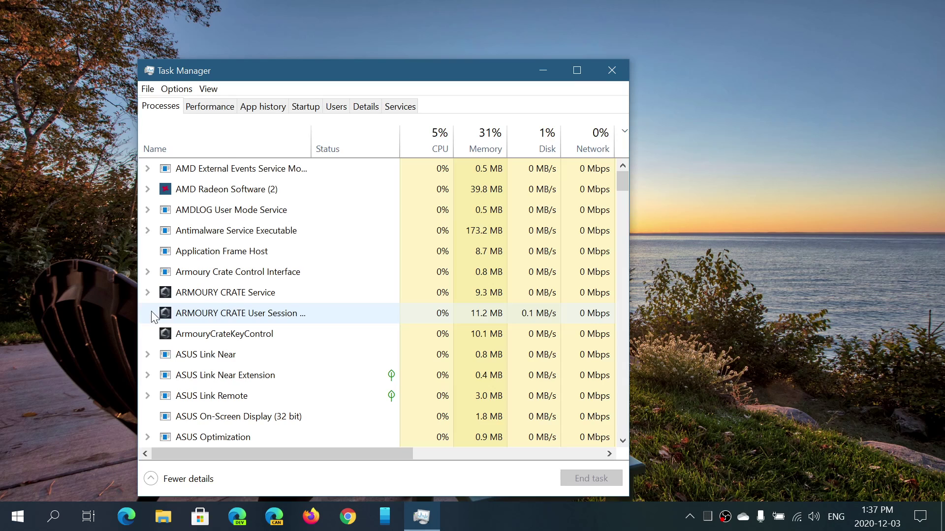
click(576, 70)
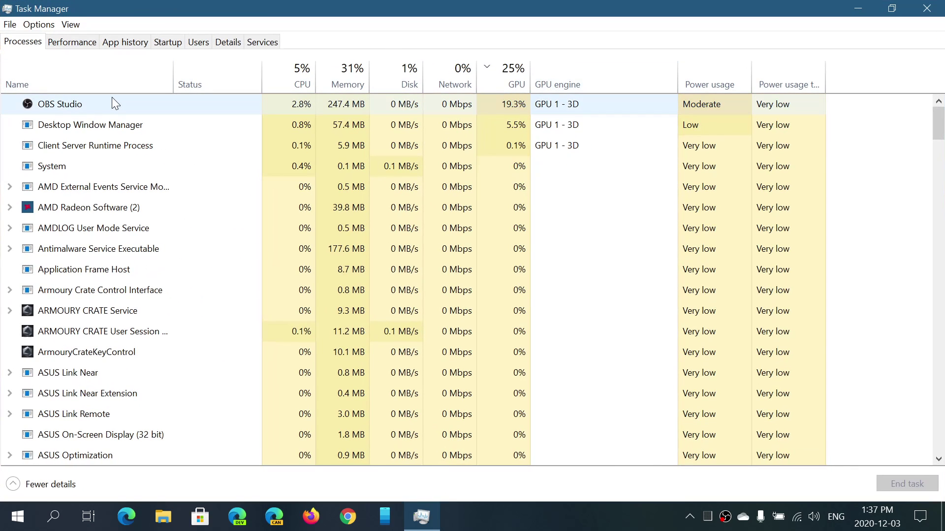
click(73, 43)
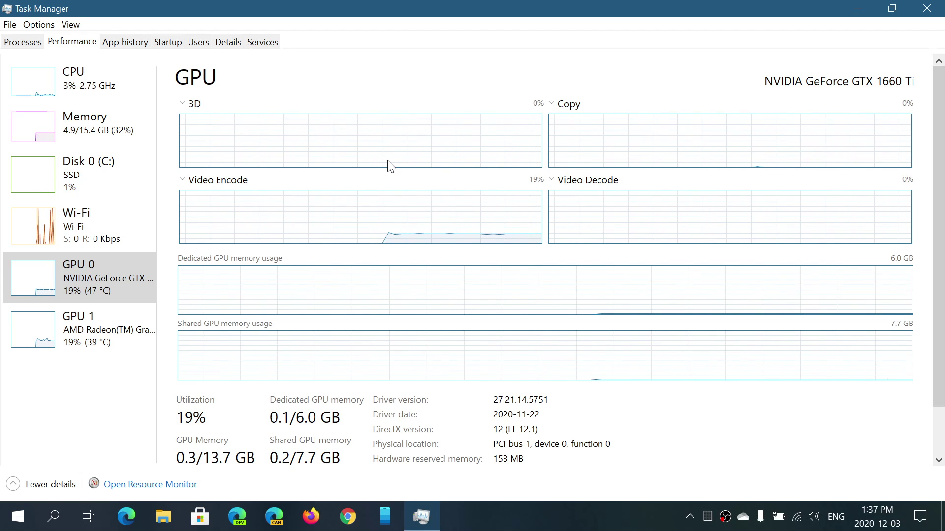
click(126, 42)
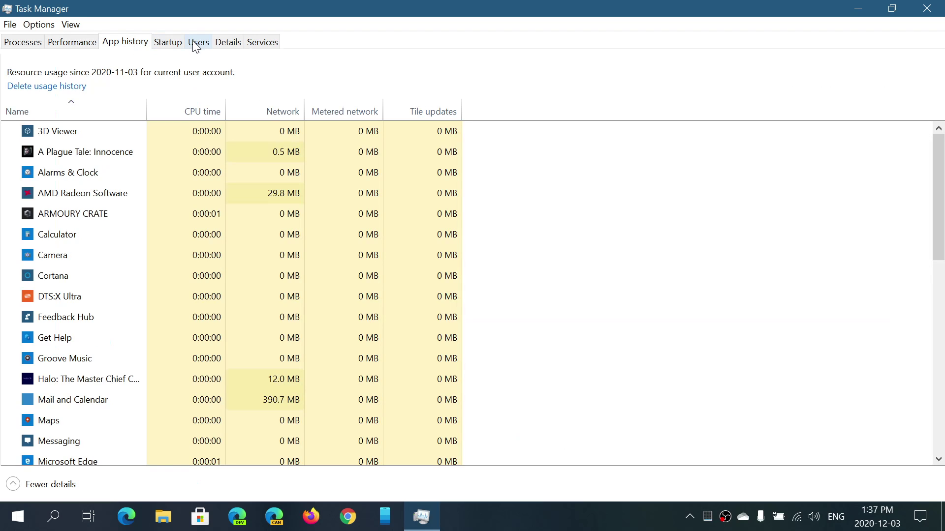
click(167, 43)
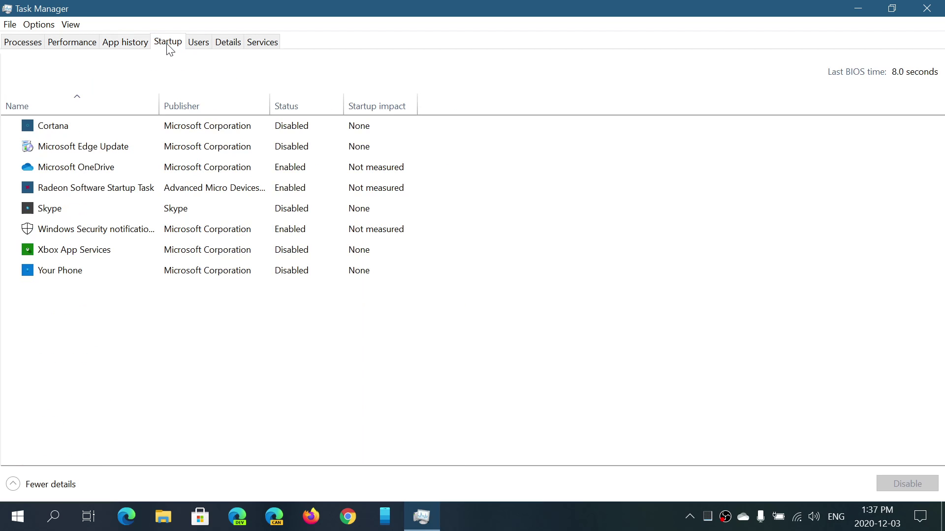
click(207, 43)
click(233, 44)
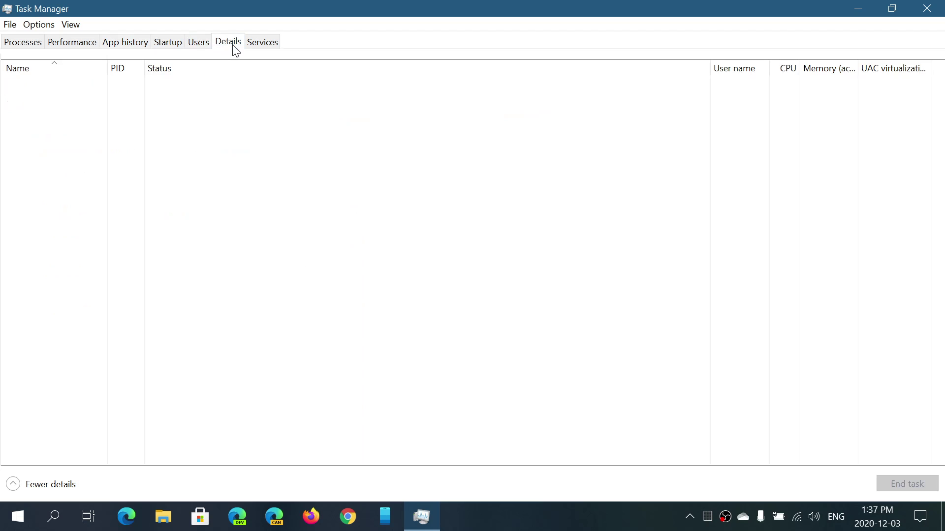
click(262, 45)
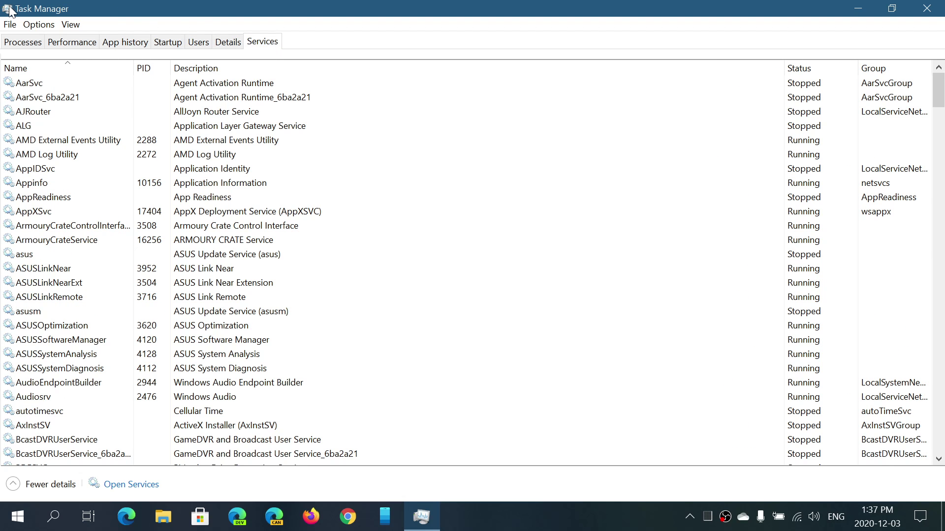
click(21, 42)
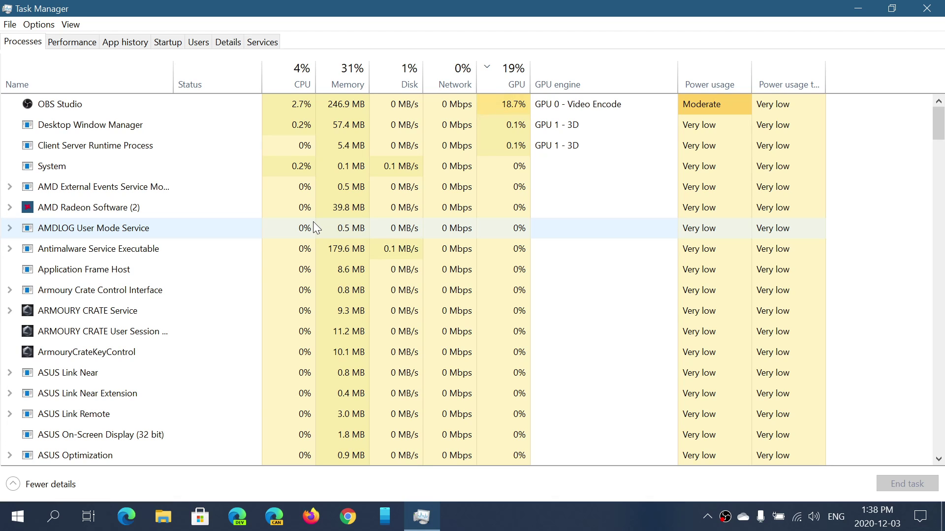
Switch to the Performance tab to see the GPU 0 (GeForce GTX 1660 Ti) graphs
click(73, 42)
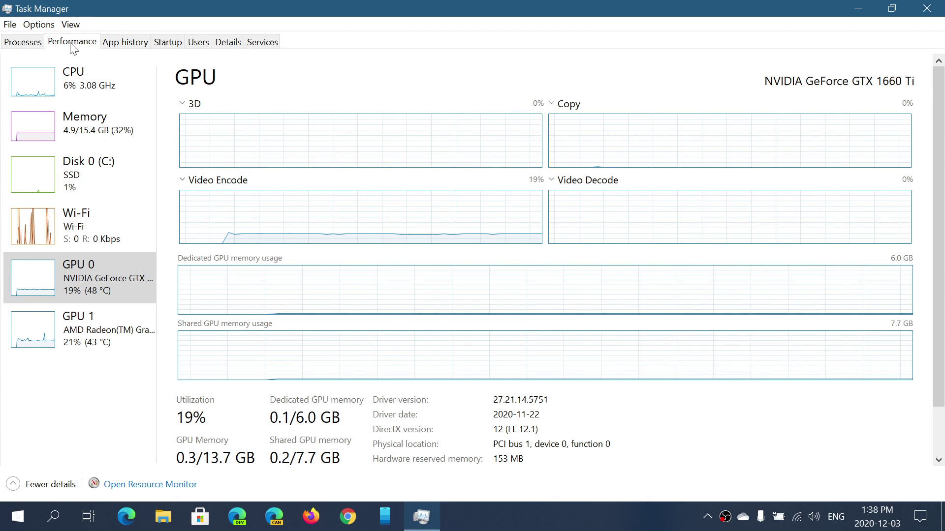